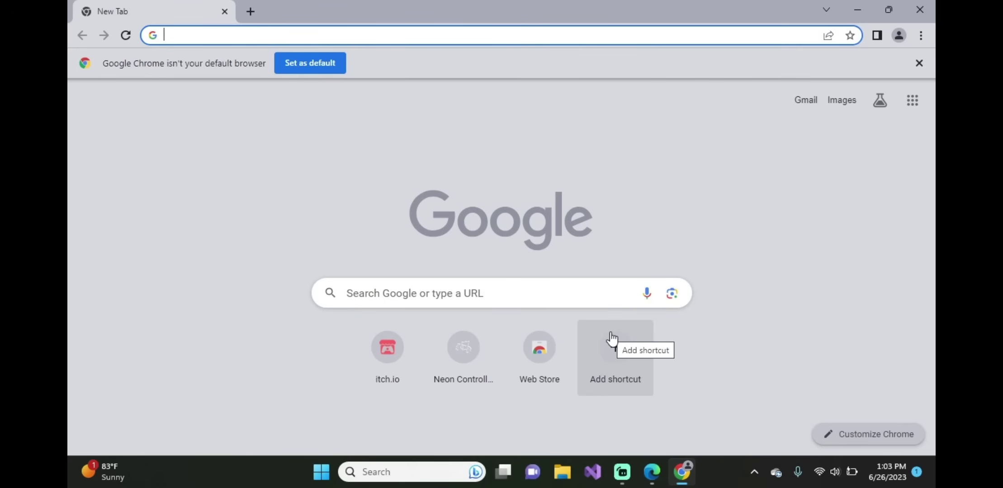
Go to the neoncontroller.app site and download the Sunshine computer host installer.
text(neoncontroller.app)
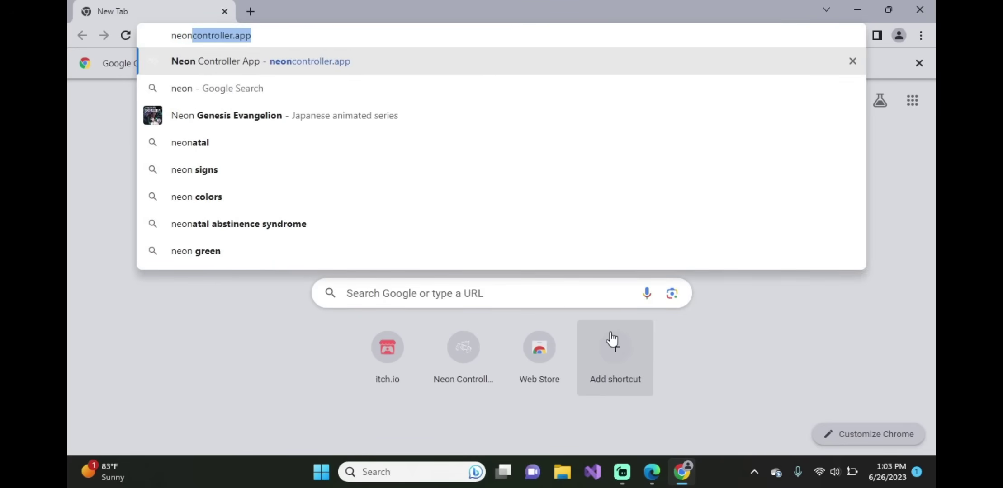
key(Return)
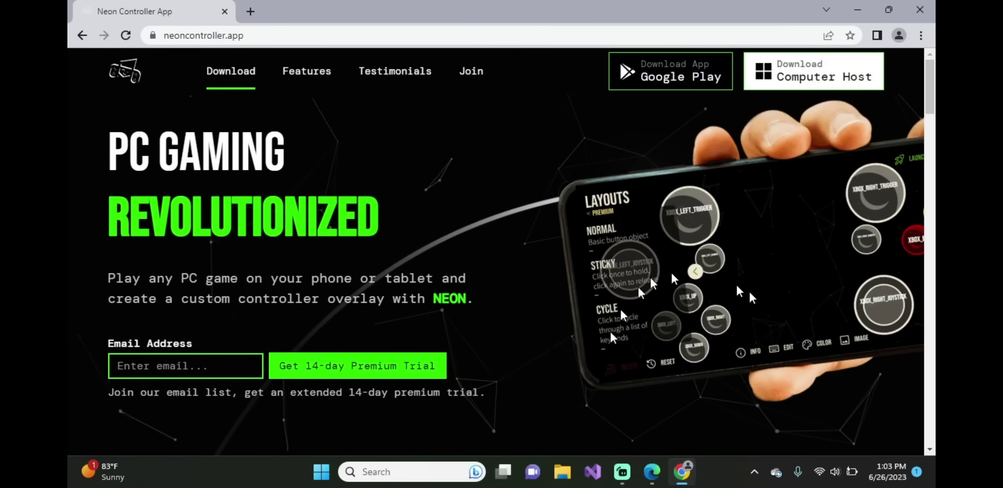
click(807, 80)
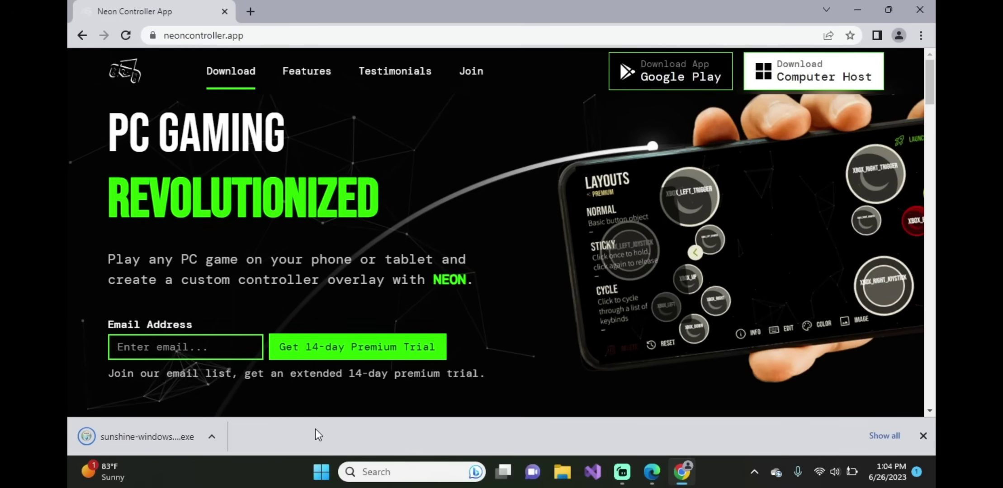
Show the downloaded installer in its Downloads folder and launch it.
click(215, 437)
click(260, 386)
double_click(384, 184)
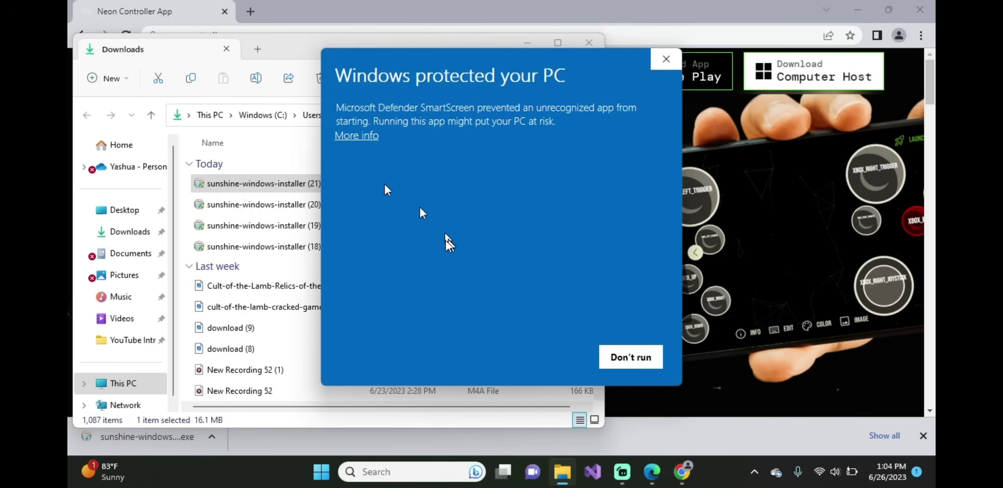
Bypass the SmartScreen warning with More info and Run anyway.
click(374, 138)
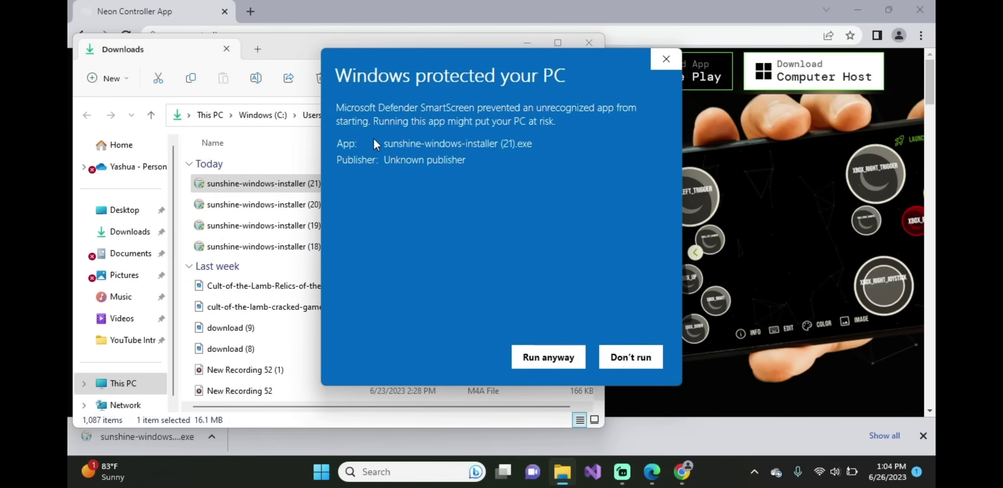
click(543, 356)
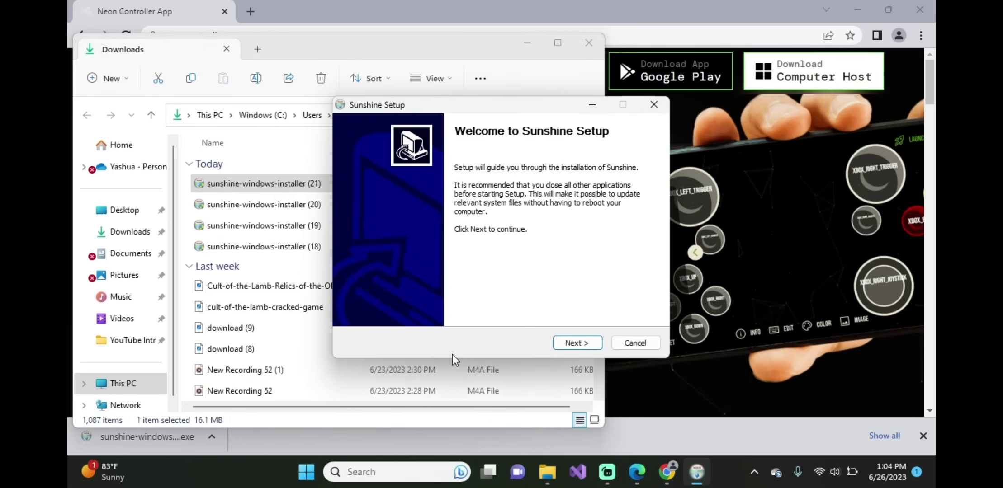
Install Sunshine, accepting the GNU license, default location, Start Menu folder and components.
key(Return)
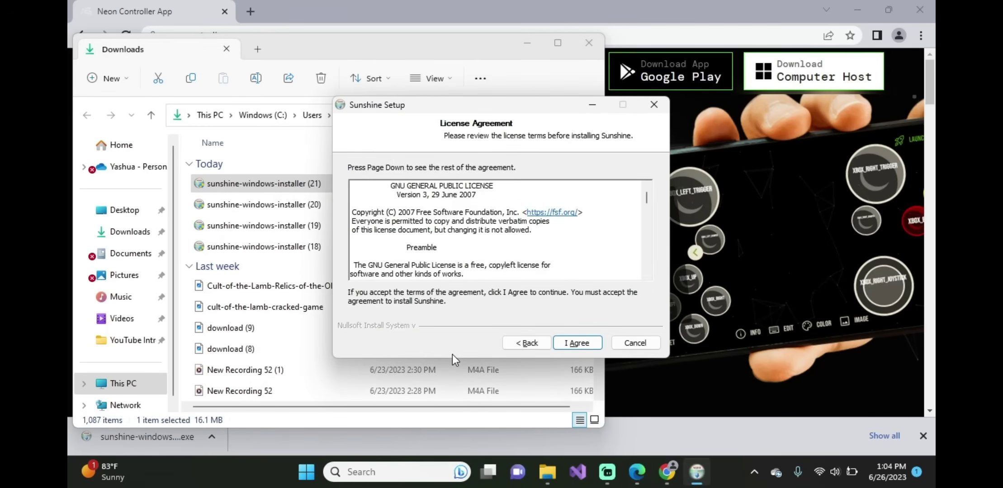
click(563, 348)
click(570, 344)
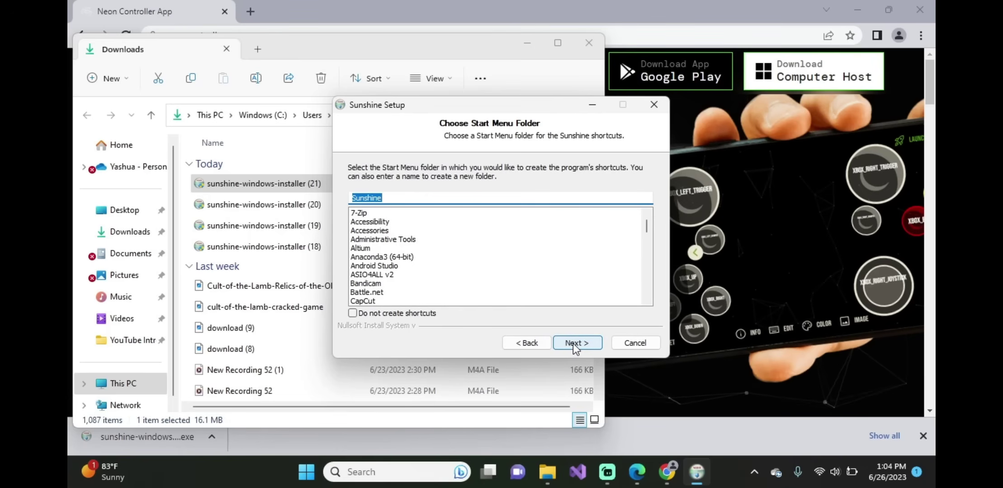
click(573, 343)
click(573, 343)
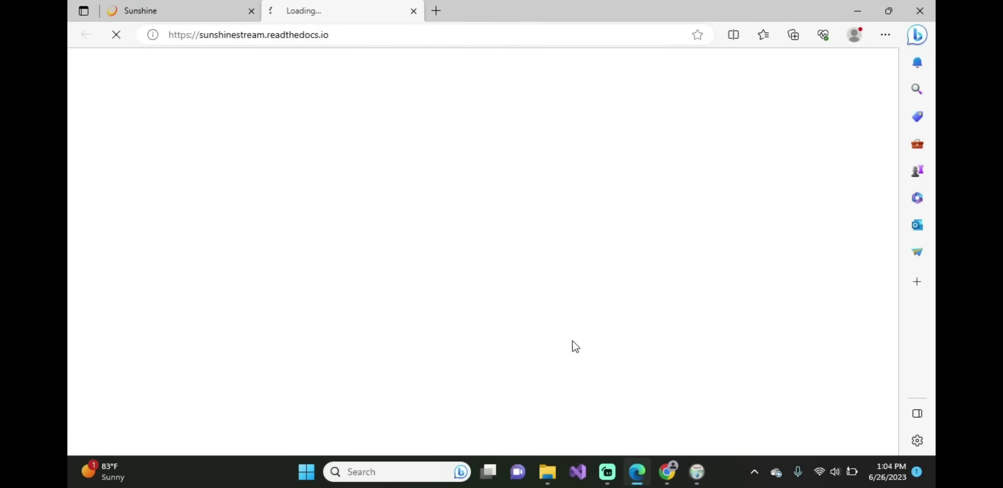
Close the Sunshine documentation browser window and finish the setup wizard.
click(696, 472)
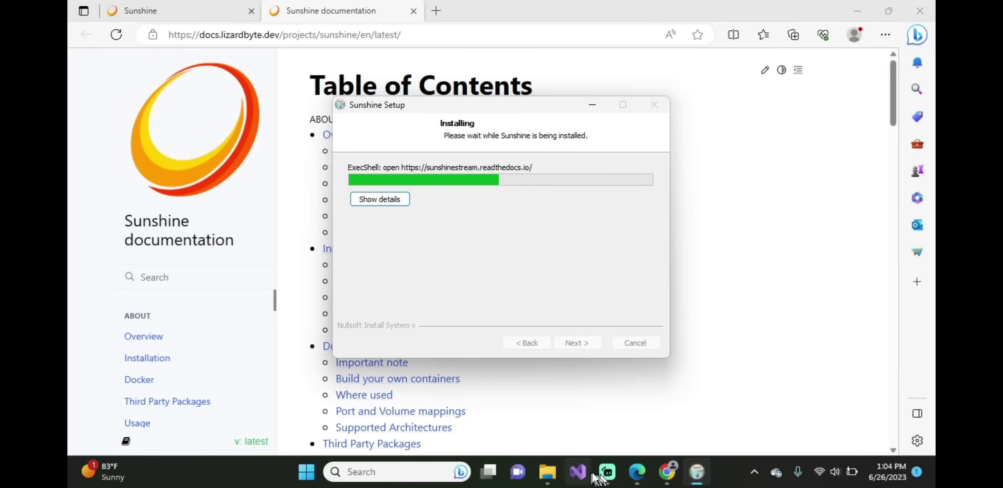
click(920, 11)
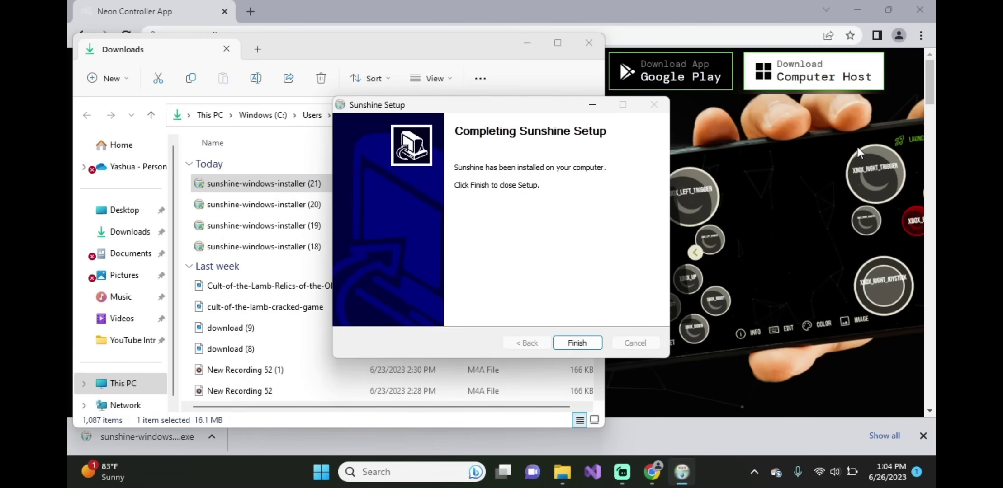
click(577, 343)
Close File Explorer and Chrome, then launch Sunshine from a Windows search for 'sunshine'.
click(588, 42)
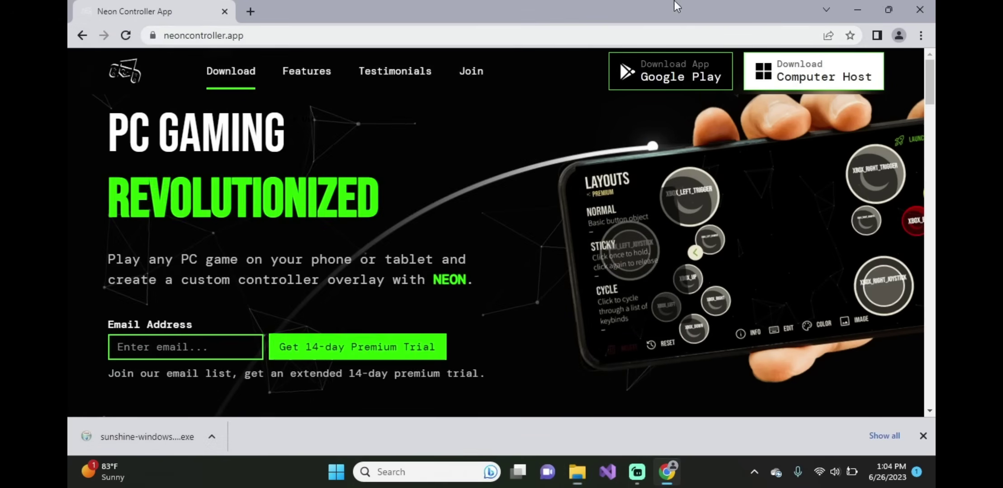
click(928, 2)
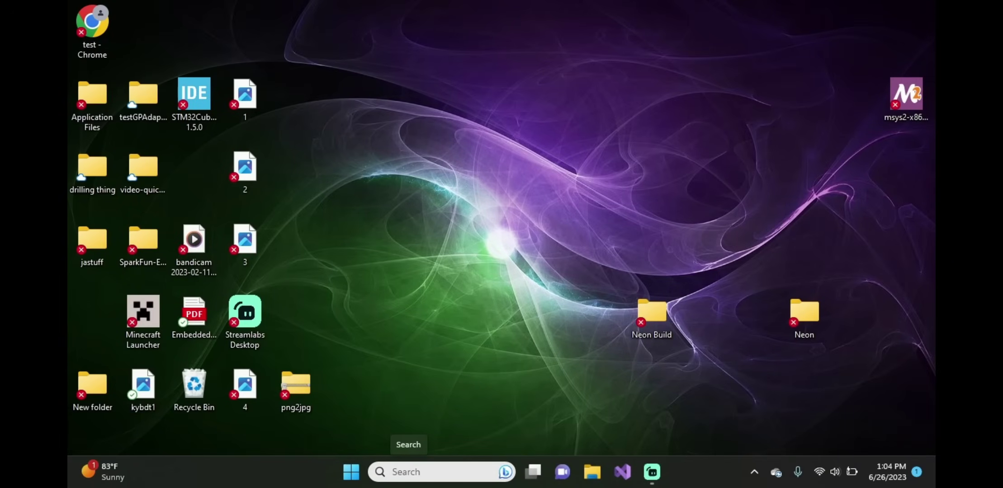
click(411, 473)
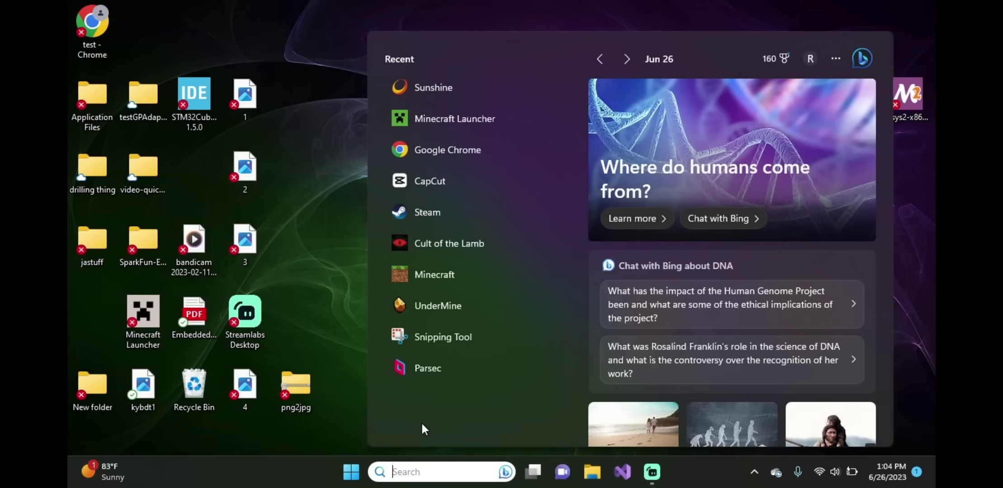
text(sunshine)
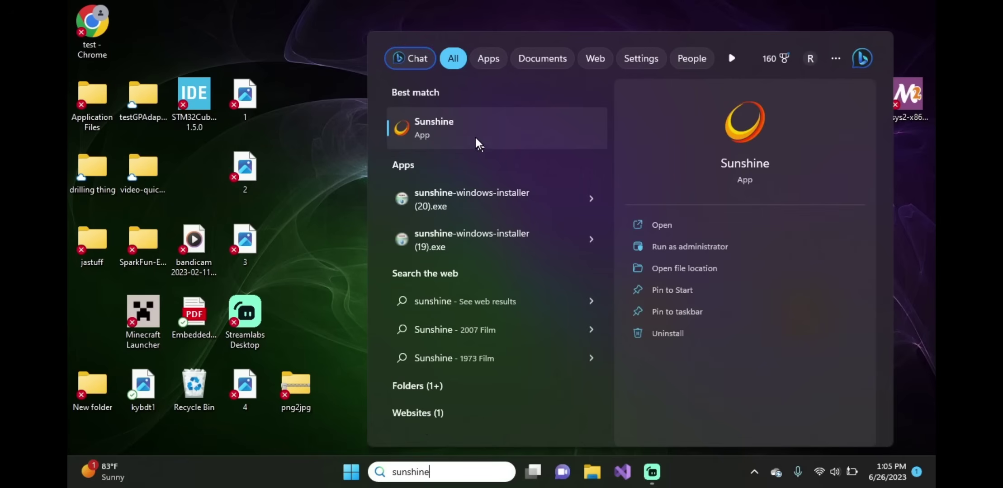
click(474, 136)
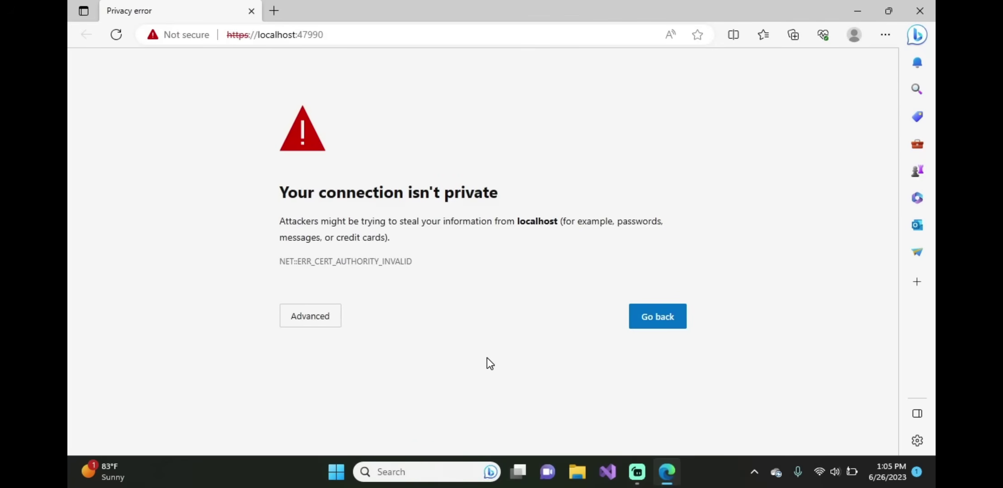
Proceed past Edge's certificate warning to Sunshine's welcome page at localhost:47990.
click(330, 321)
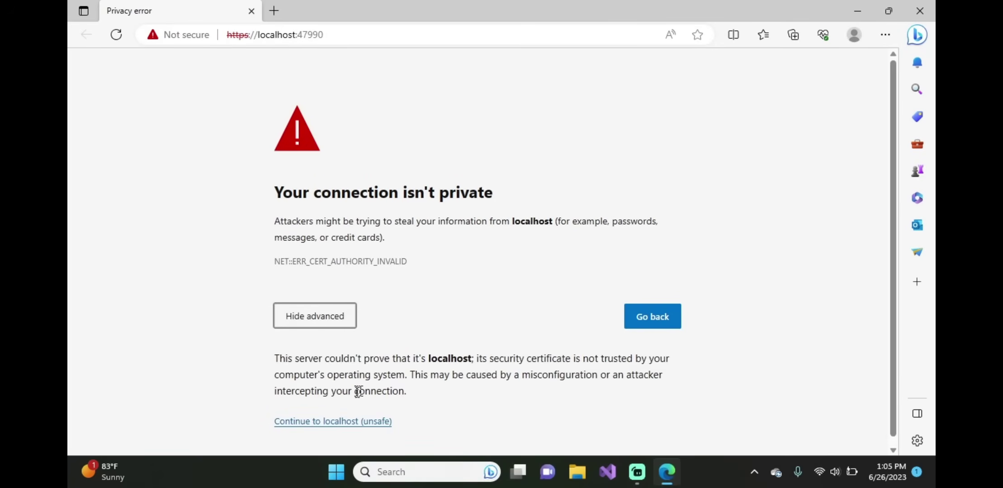
click(356, 422)
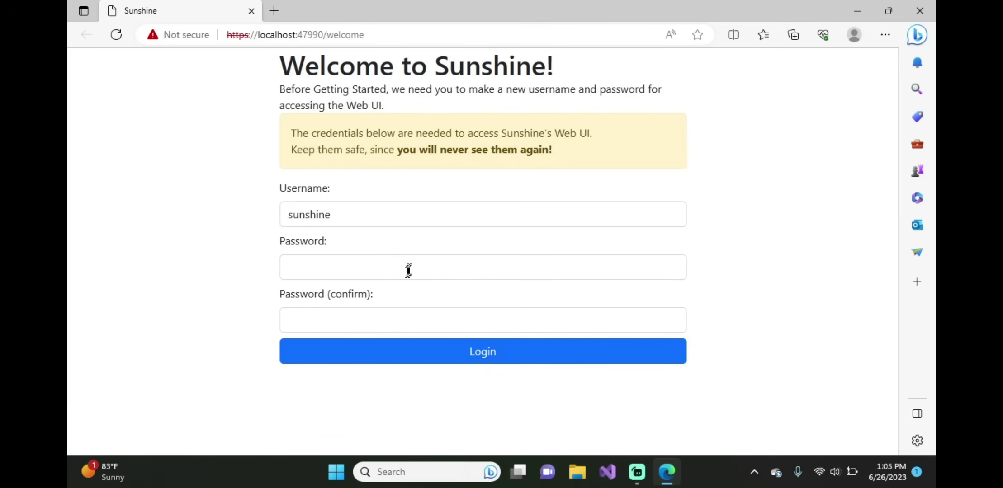
click(409, 270)
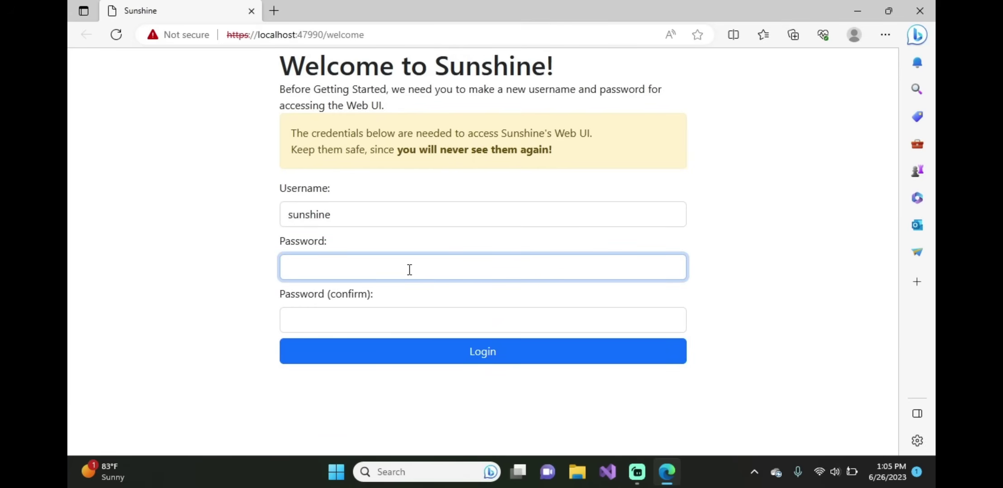
Enter and confirm a new Web UI password, then create the login credentials.
text(s)
click(421, 318)
text(s)
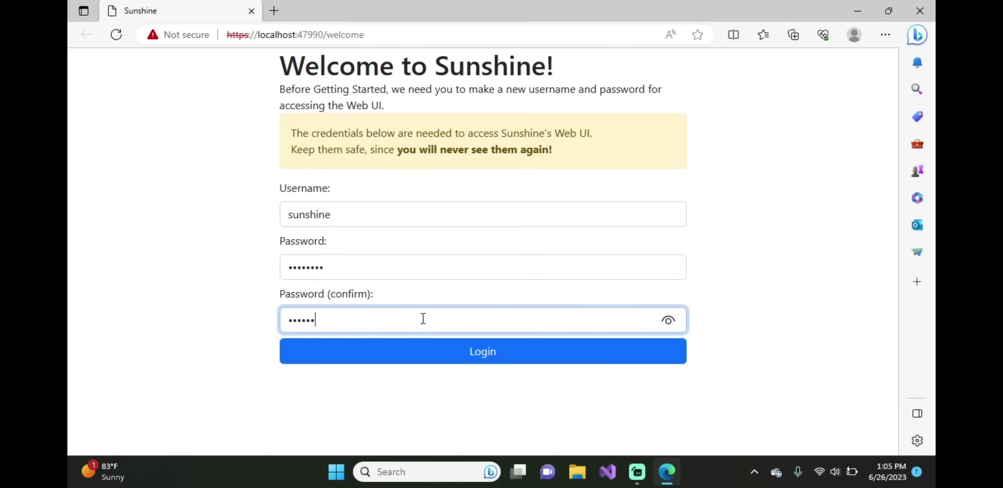
click(438, 356)
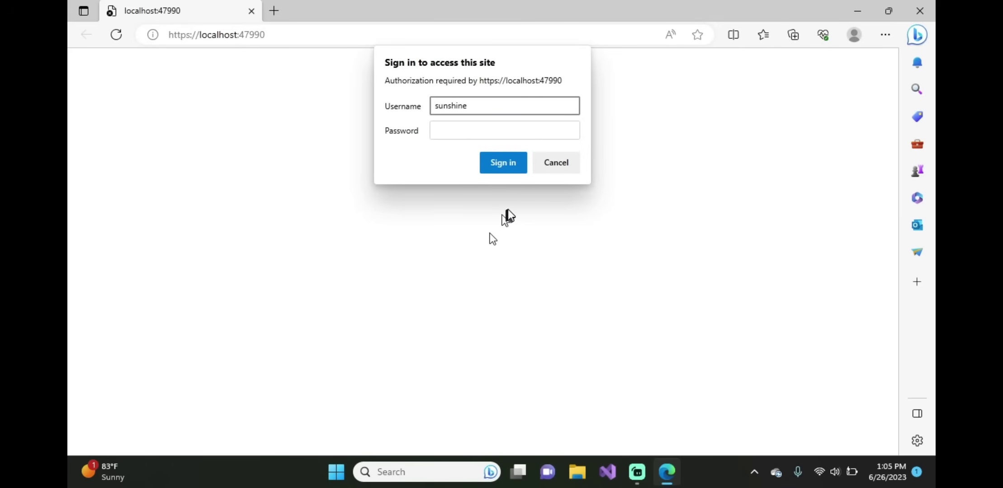
Enter the password in the browser's sign-in prompt and sign in to Sunshine.
click(508, 127)
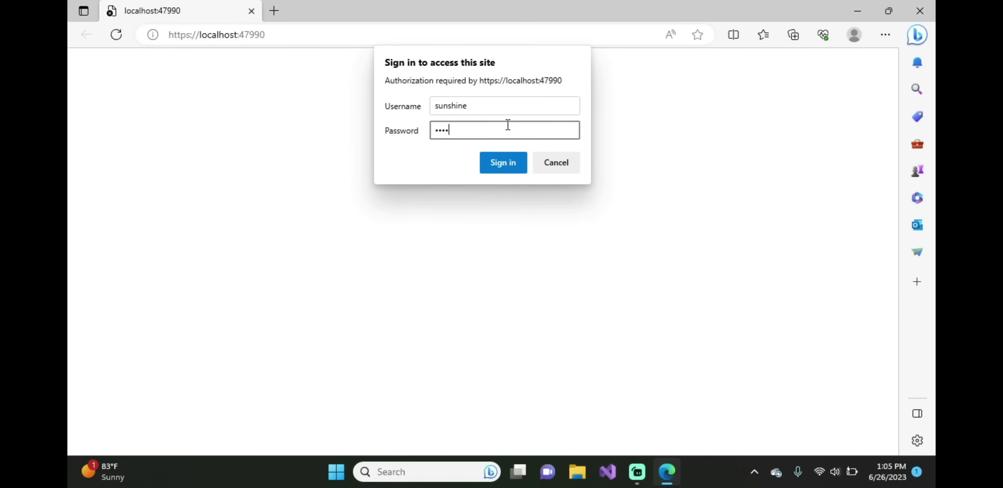
key(Return)
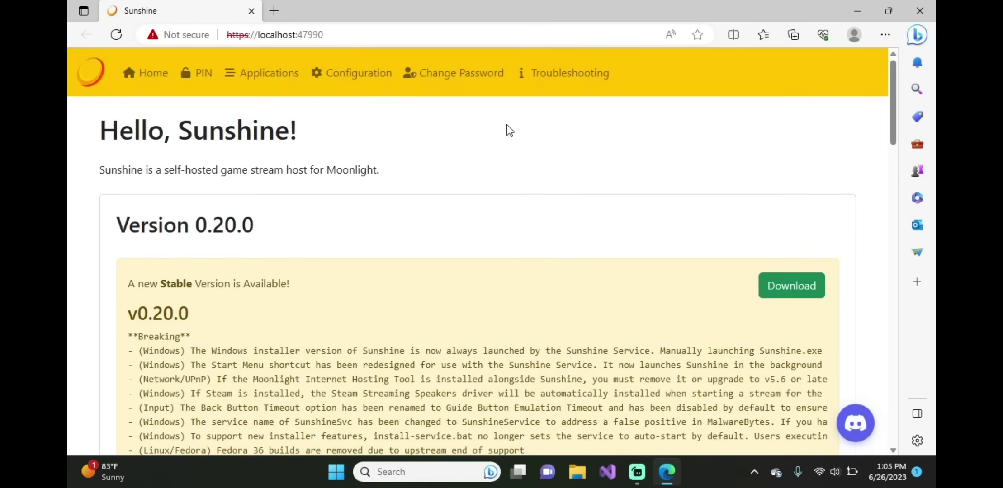
Set UPnP to Enabled in Sunshine's Configuration, then go to the PIN Pairing page.
click(360, 78)
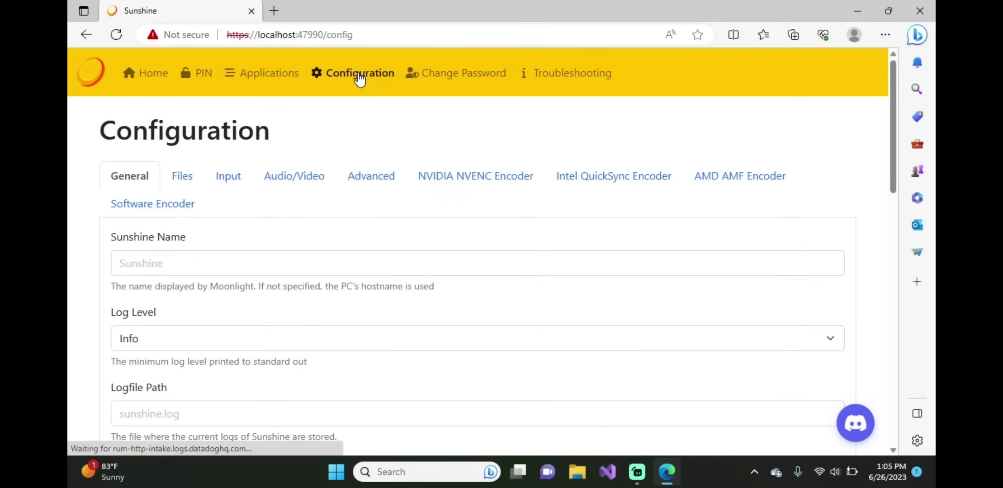
scroll(422, 217, down, 5)
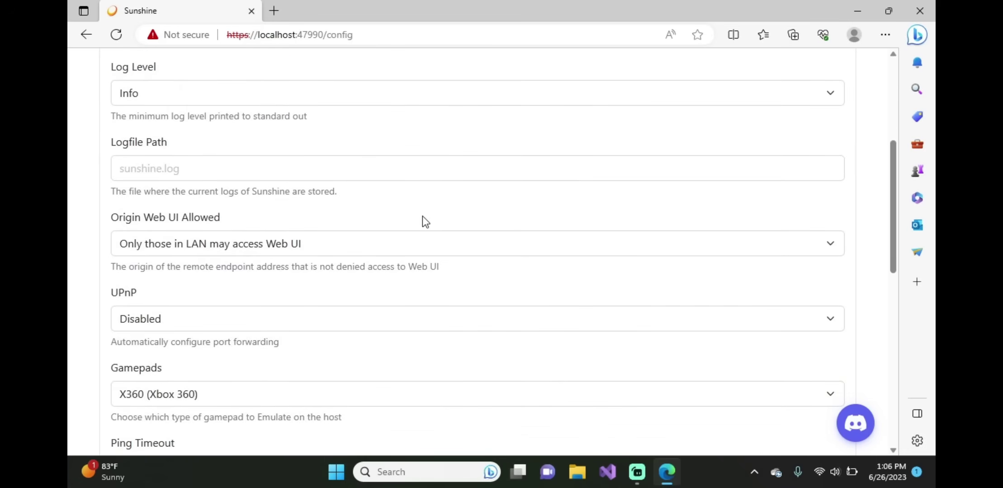
click(156, 318)
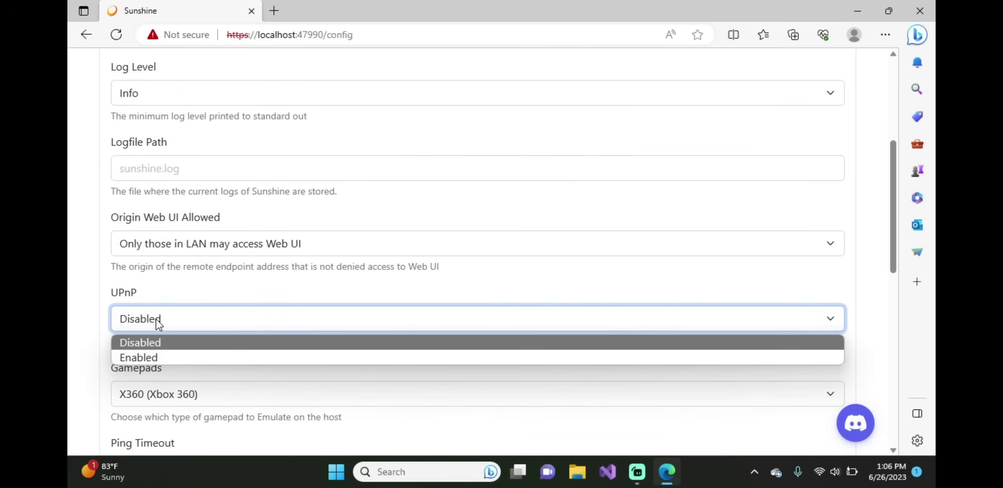
click(154, 358)
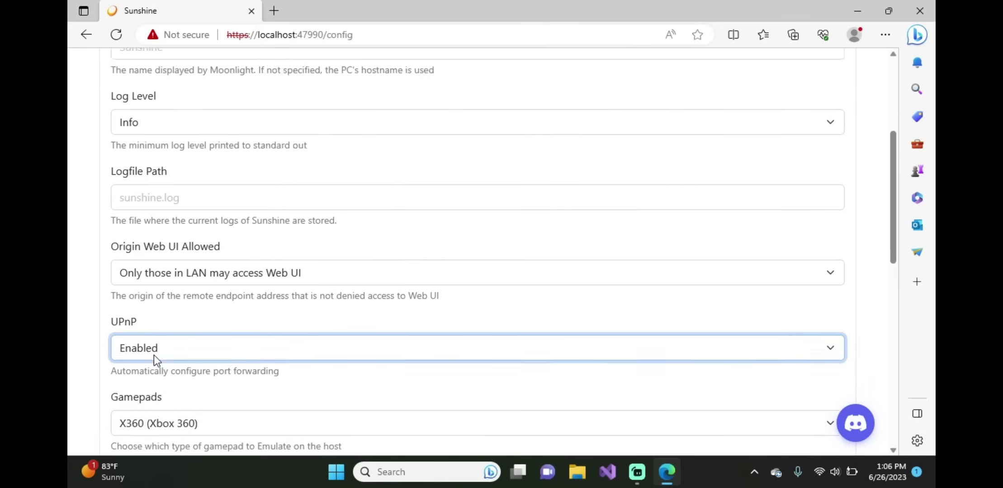
scroll(159, 348, up, 5)
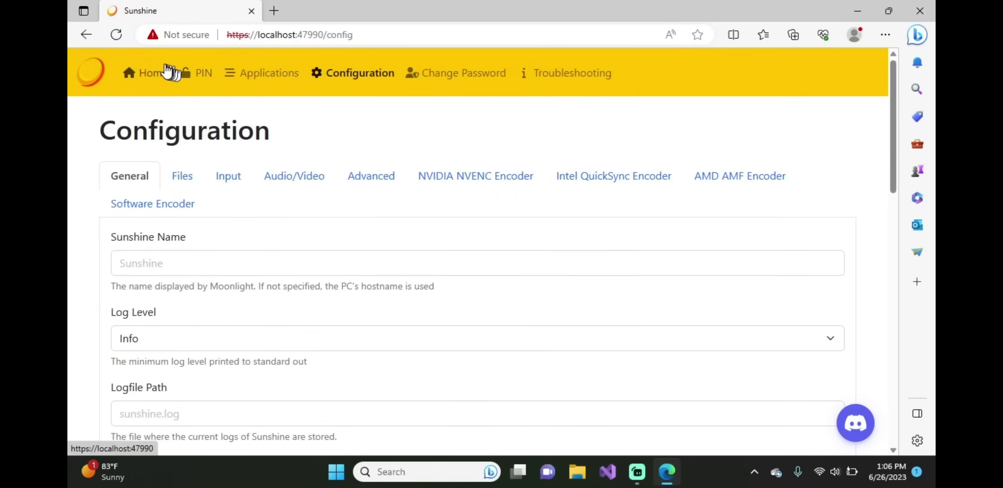
click(194, 82)
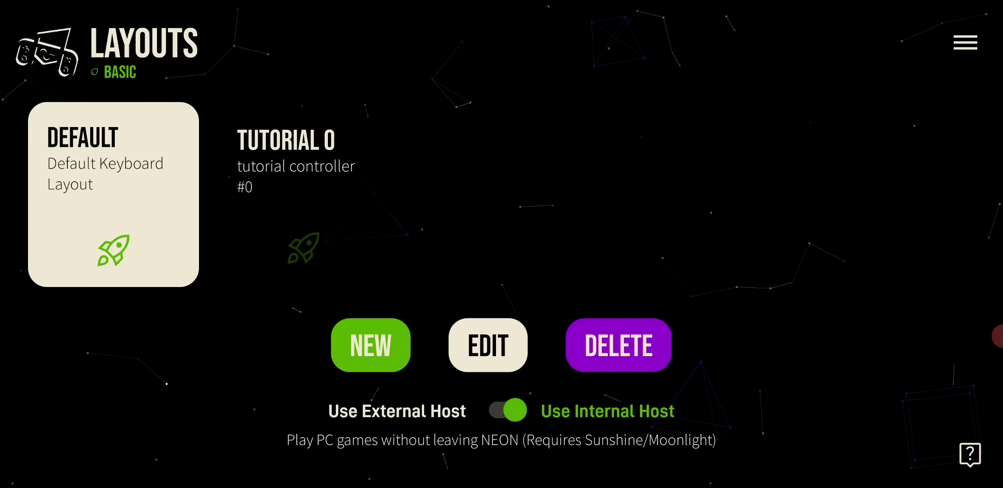
On the Neon app's Play screen, tap the locked PC to start pairing.
click(122, 277)
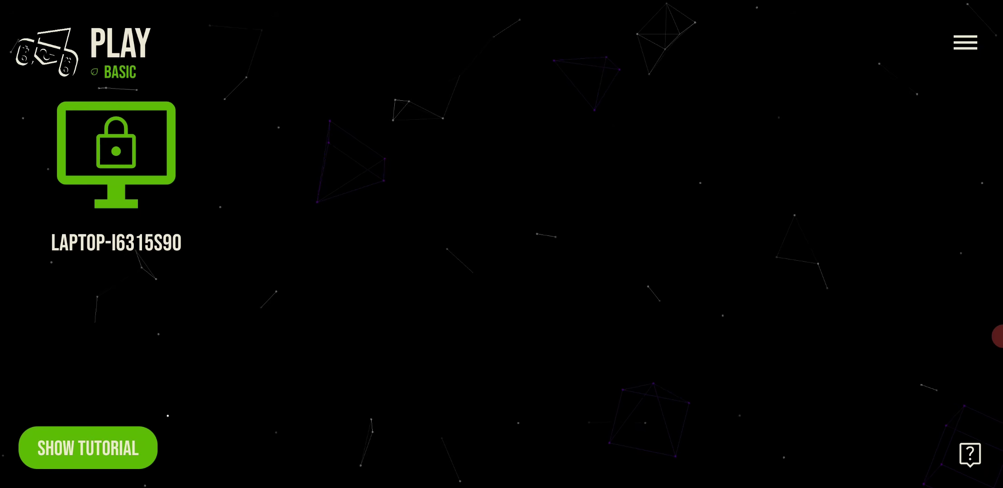
click(964, 43)
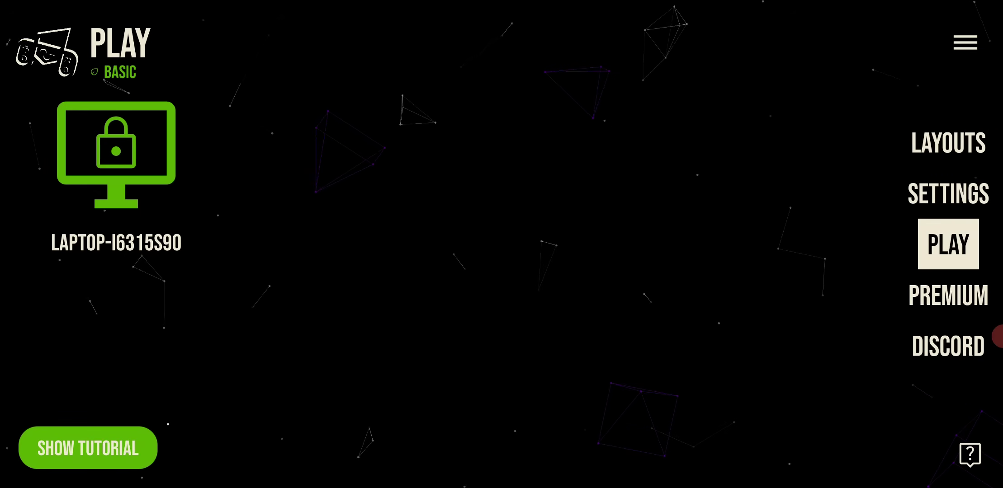
click(117, 154)
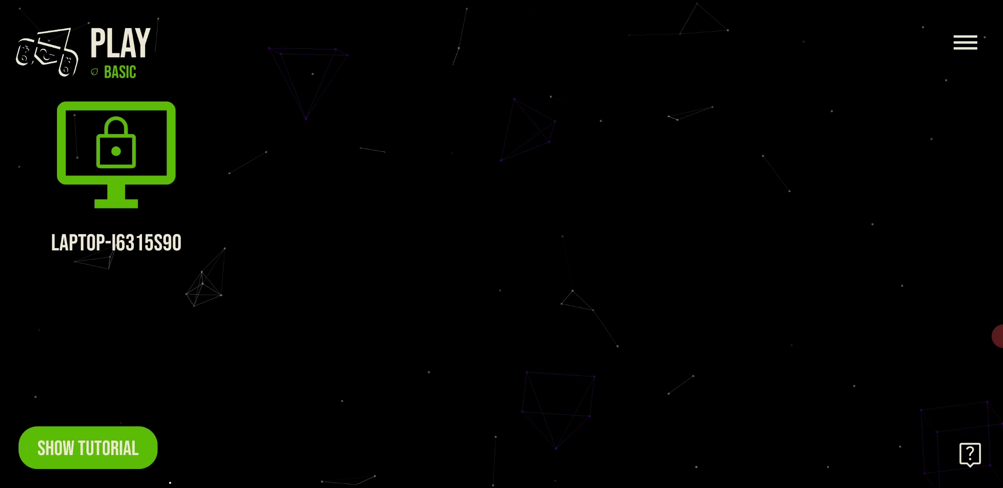
click(116, 145)
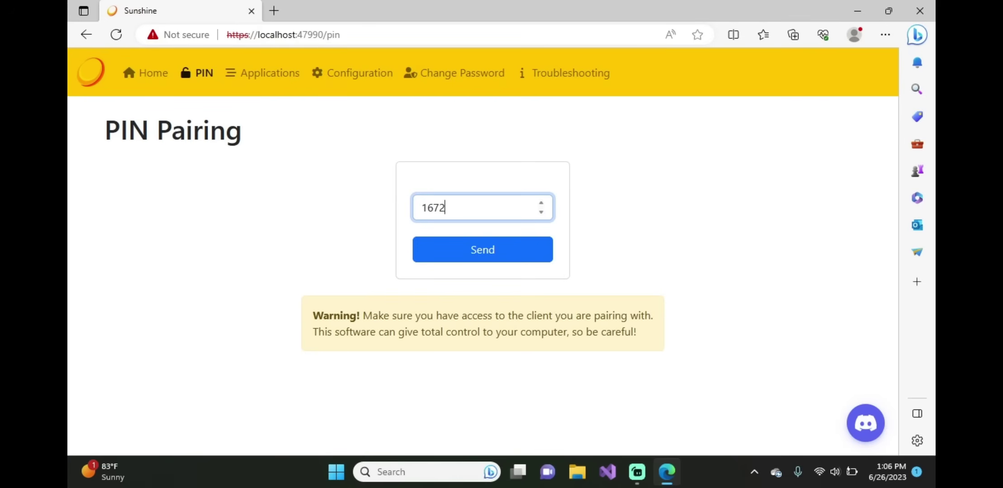
Submit the phone's four-digit pairing PIN in Sunshine's PIN Pairing page.
key(Return)
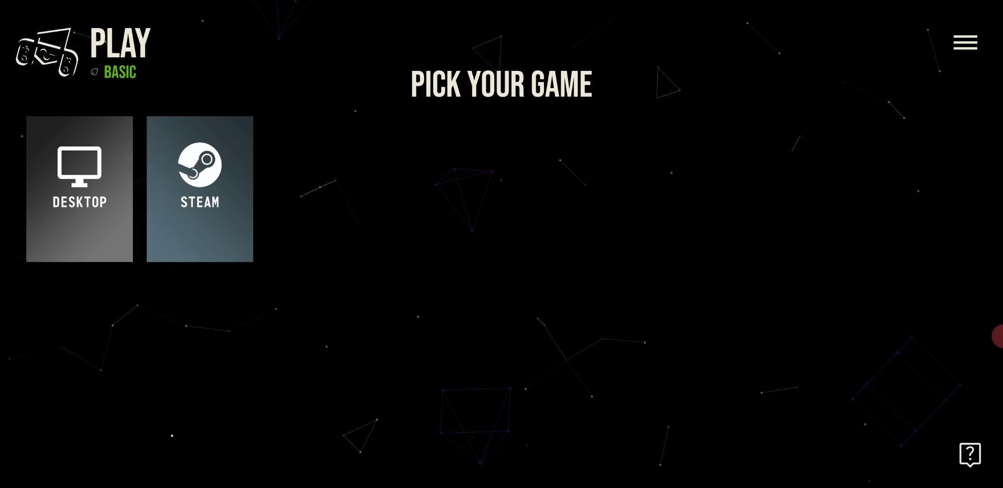
Stream the PC desktop, minimize the browser, and launch the Minecraft Launcher from its desktop icon.
click(75, 223)
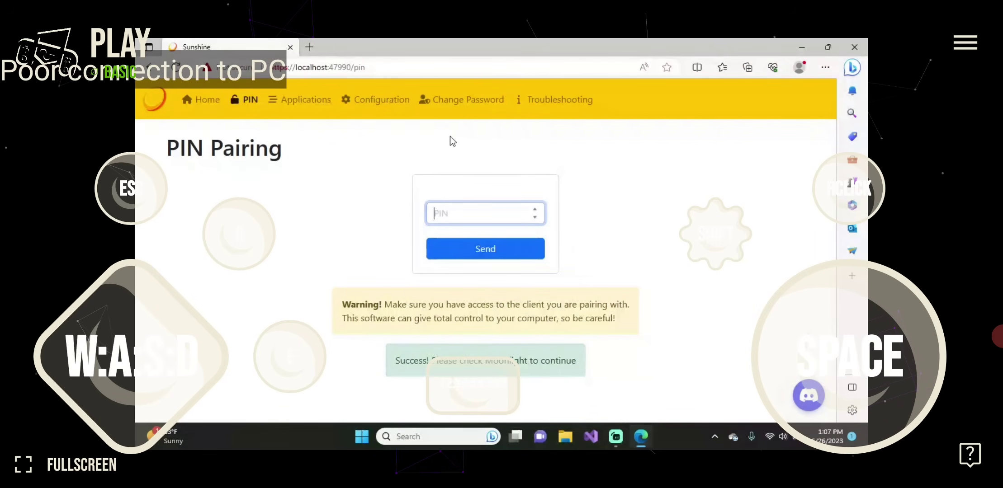
click(798, 43)
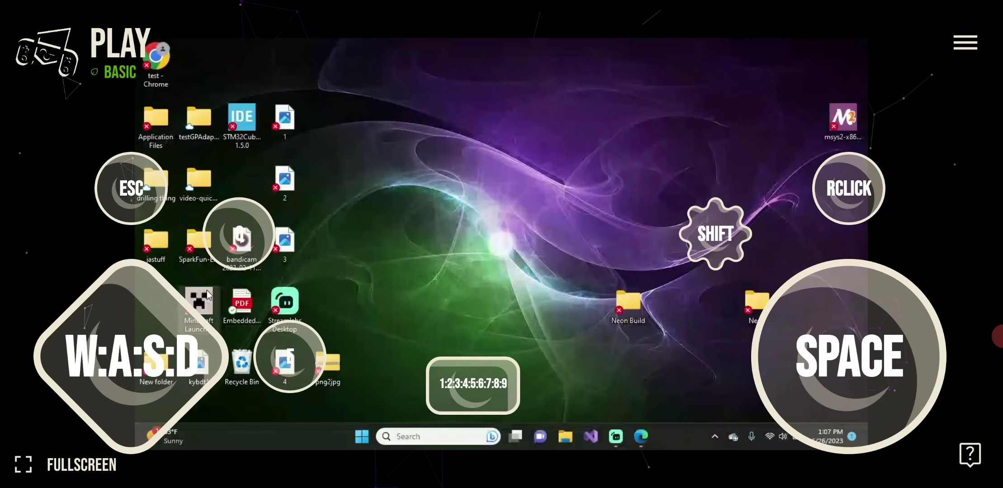
double_click(208, 295)
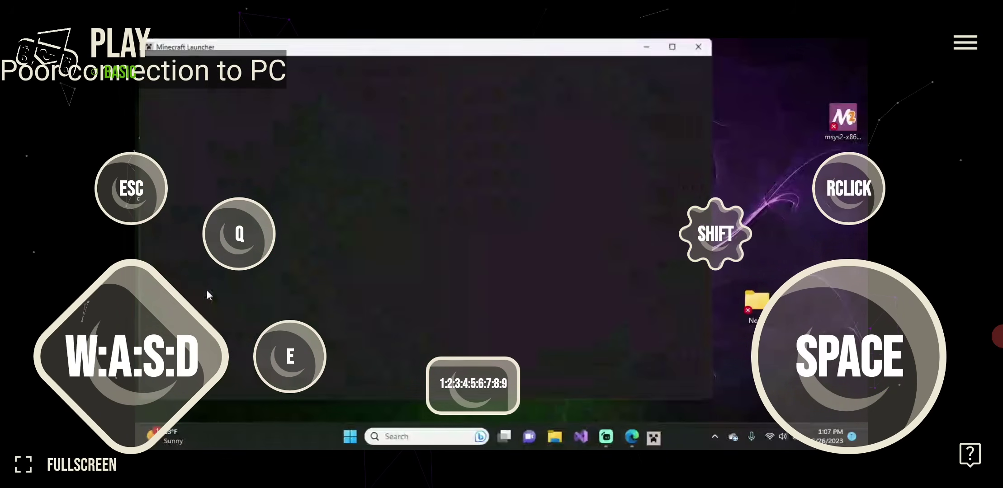